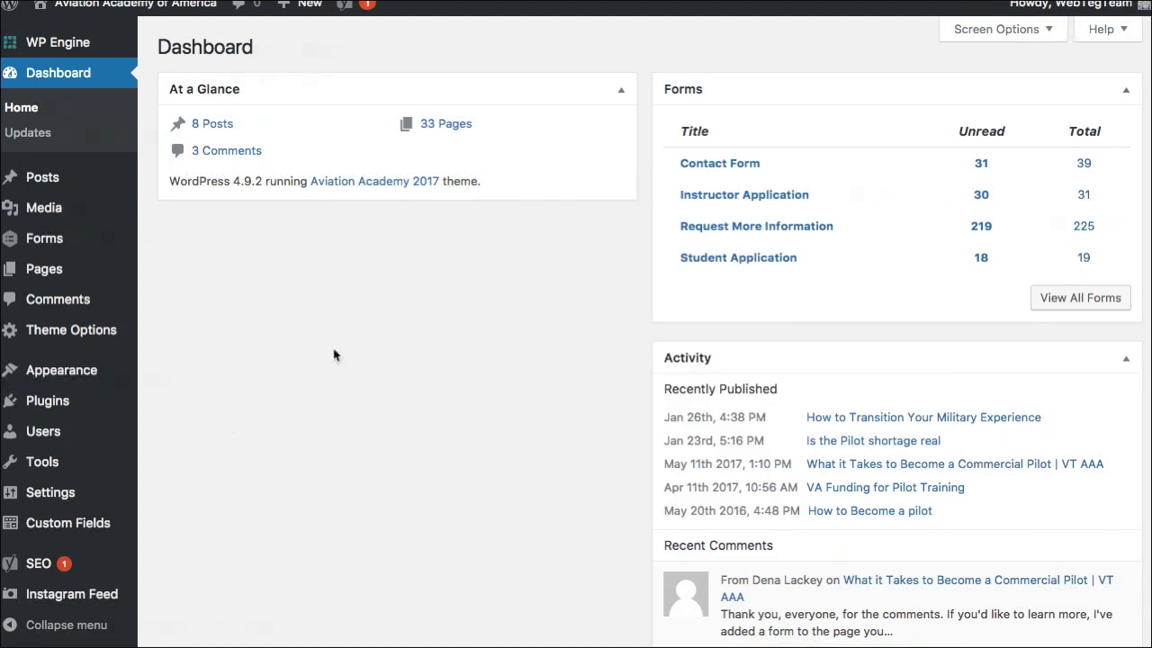
Scroll the Dashboard to review the At a Glance, Forms and Activity boxes
{"action": "scroll", "coordinate": [333, 355], "scroll_direction": "down", "scroll_amount": 3}
{"action": "scroll", "coordinate": [369, 354], "scroll_direction": "up", "scroll_amount": 2}
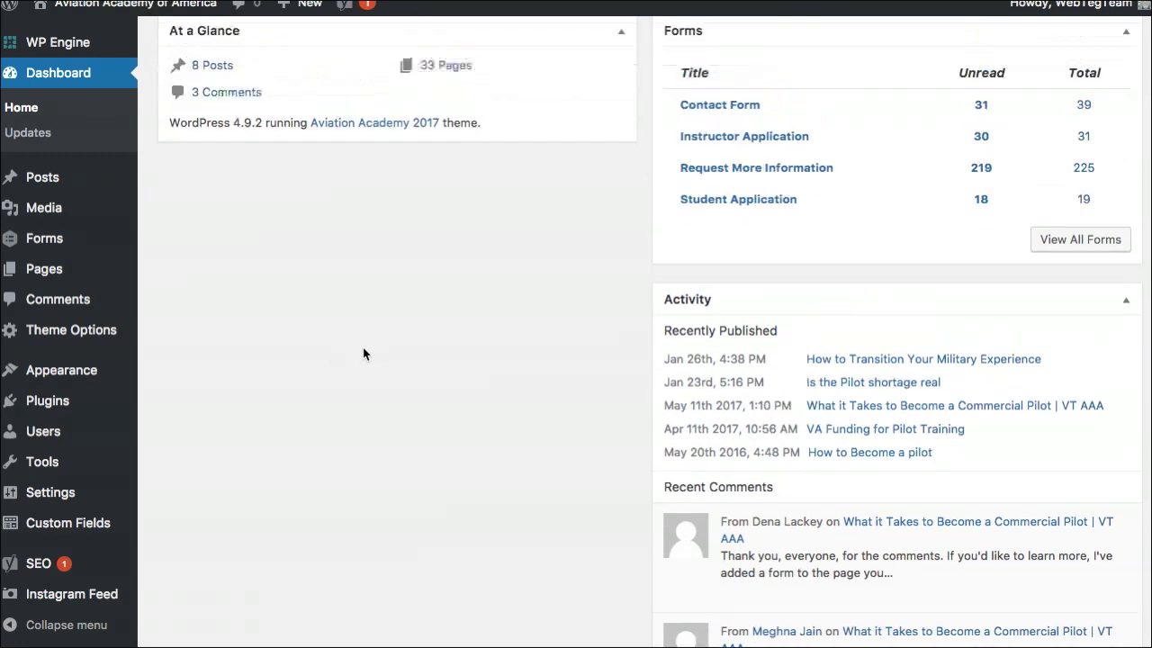
{"action": "scroll", "coordinate": [364, 354], "scroll_direction": "up", "scroll_amount": 1}
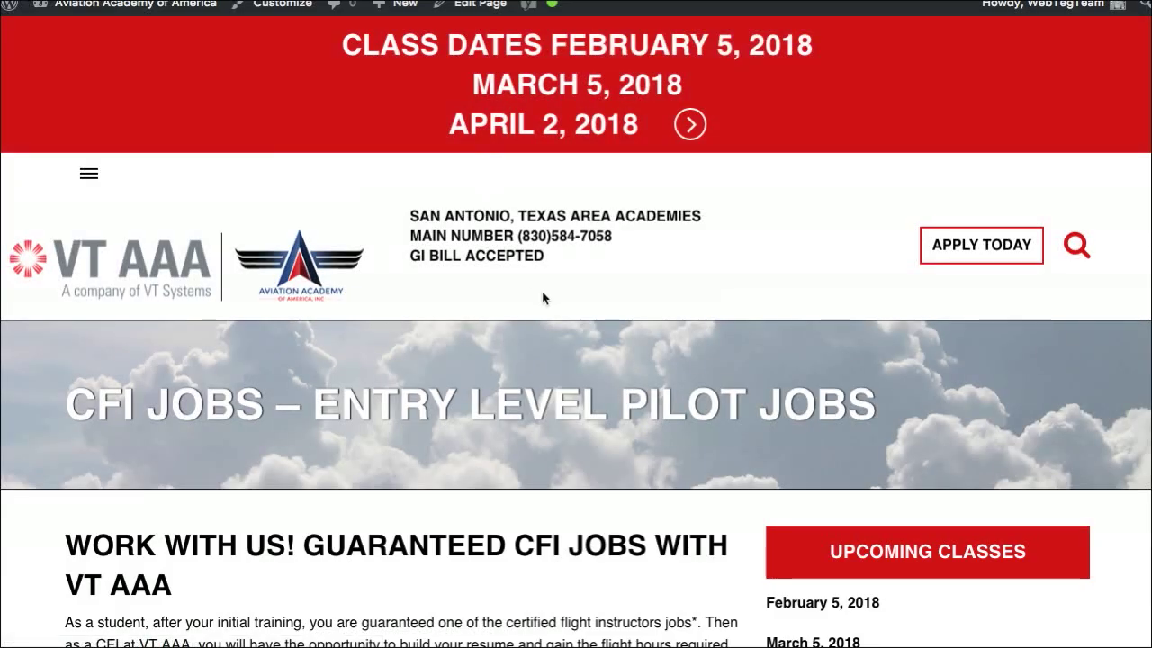
Scroll the CFI Jobs – Entry Level Pilot Jobs page down to its footer and back up
{"action": "scroll", "coordinate": [549, 306], "scroll_direction": "down", "scroll_amount": 2}
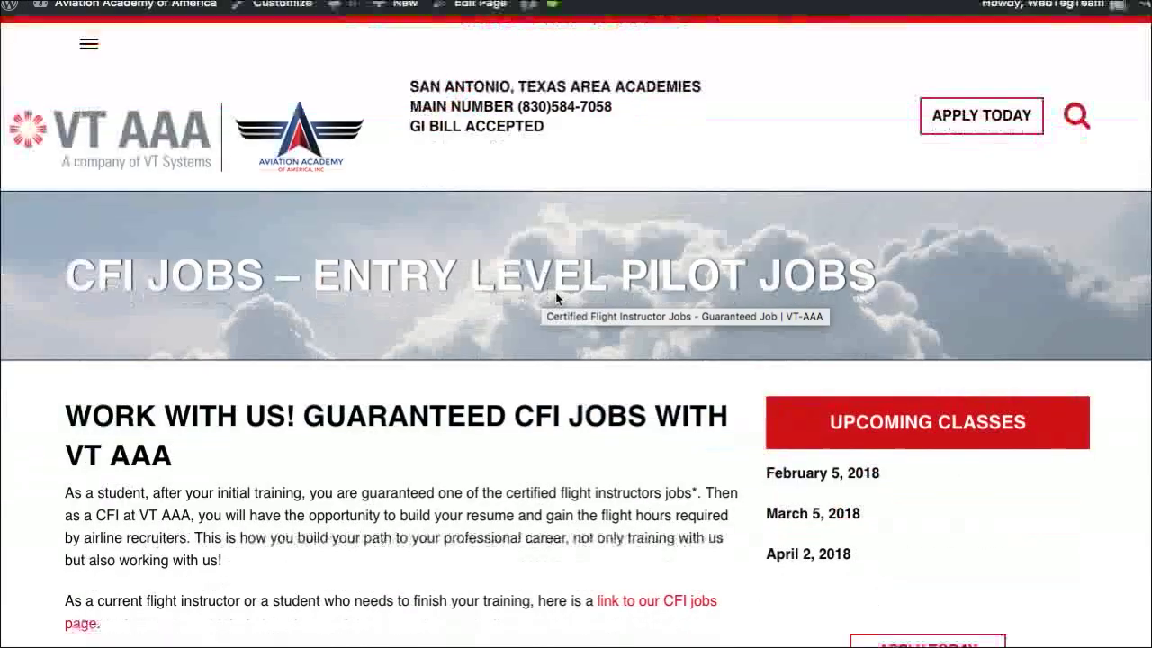
{"action": "scroll", "coordinate": [552, 309], "scroll_direction": "down", "scroll_amount": 2}
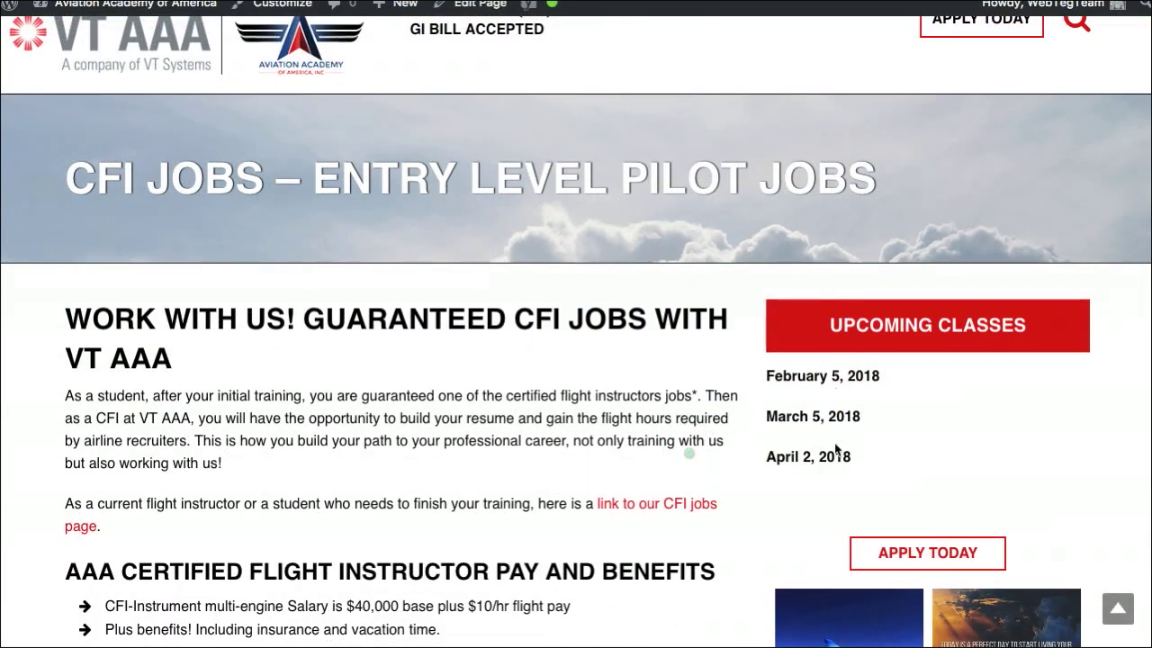
{"action": "scroll", "coordinate": [881, 360], "scroll_direction": "down", "scroll_amount": 4}
{"action": "scroll", "coordinate": [891, 333], "scroll_direction": "down", "scroll_amount": 2}
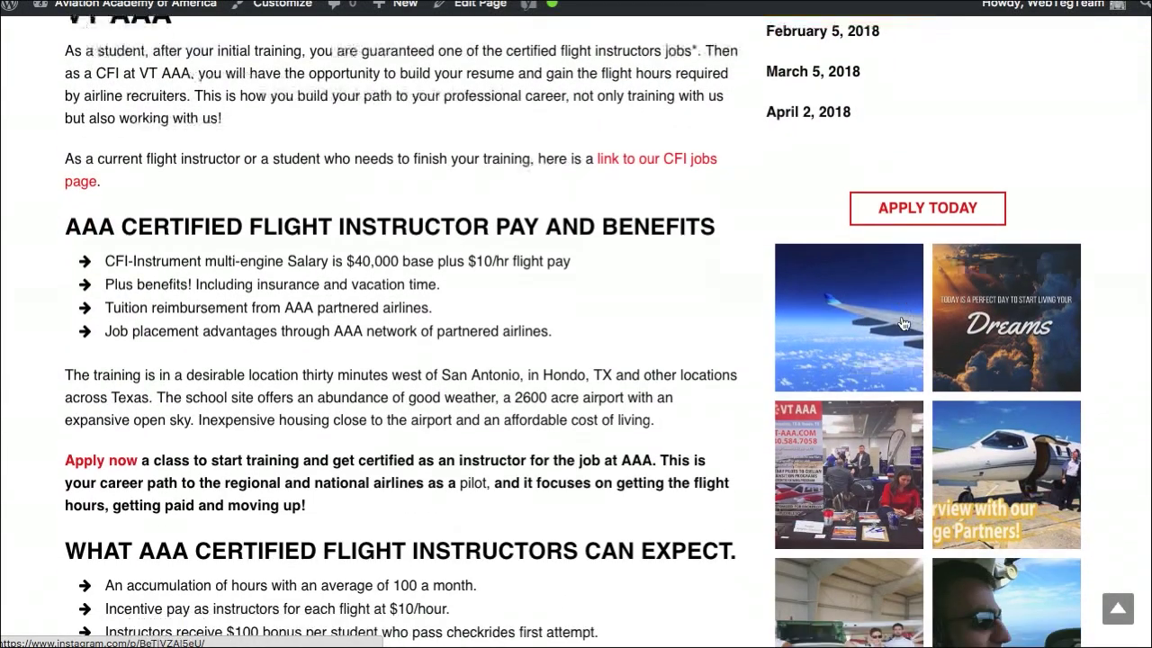
{"action": "scroll", "coordinate": [902, 324], "scroll_direction": "down", "scroll_amount": 4}
{"action": "scroll", "coordinate": [902, 378], "scroll_direction": "up", "scroll_amount": 6}
{"action": "scroll", "coordinate": [903, 432], "scroll_direction": "up", "scroll_amount": 4}
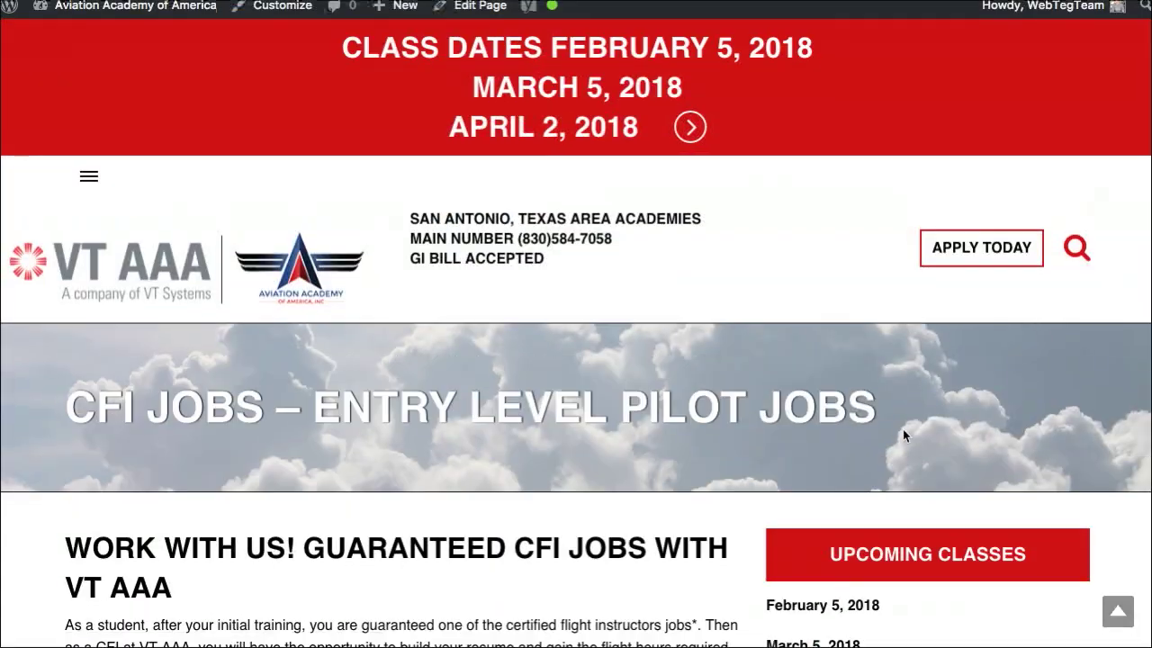
{"action": "scroll", "coordinate": [902, 432], "scroll_direction": "down", "scroll_amount": 5}
{"action": "scroll", "coordinate": [902, 360], "scroll_direction": "down", "scroll_amount": 1}
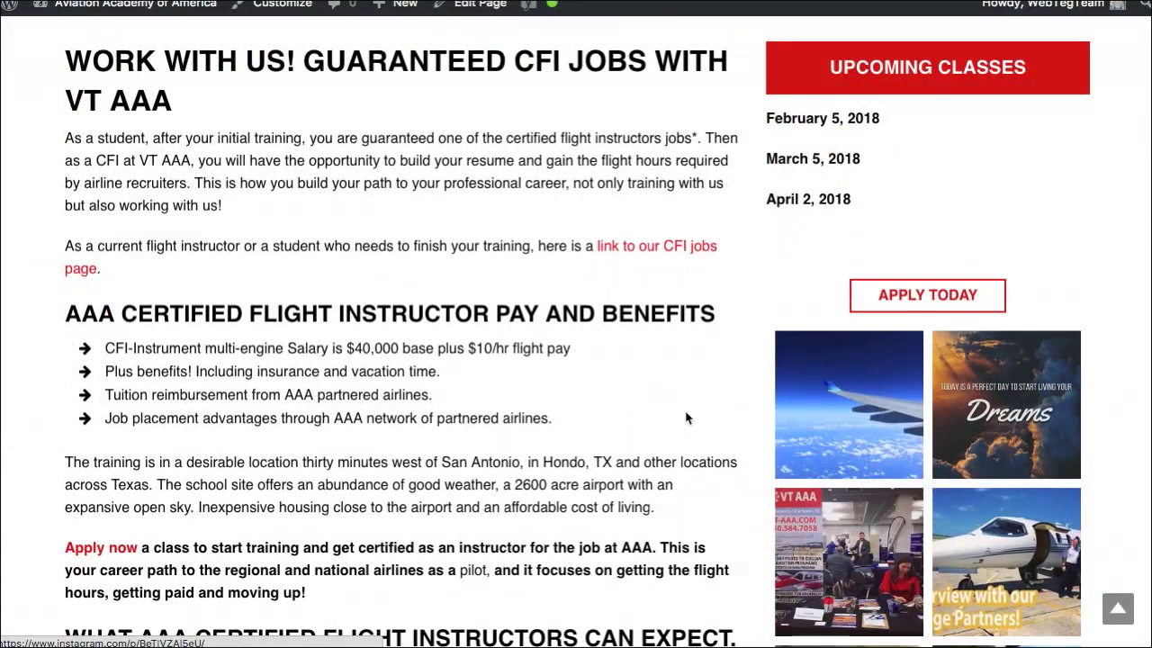
{"action": "scroll", "coordinate": [674, 355], "scroll_direction": "down", "scroll_amount": 8}
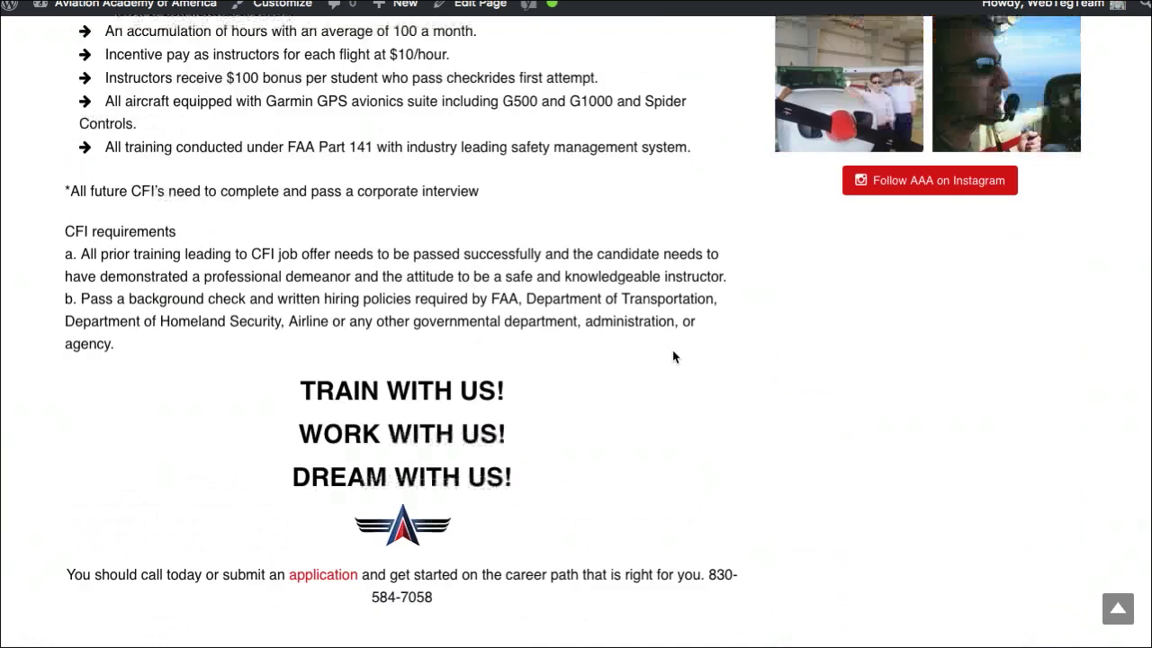
{"action": "scroll", "coordinate": [674, 357], "scroll_direction": "down", "scroll_amount": 10}
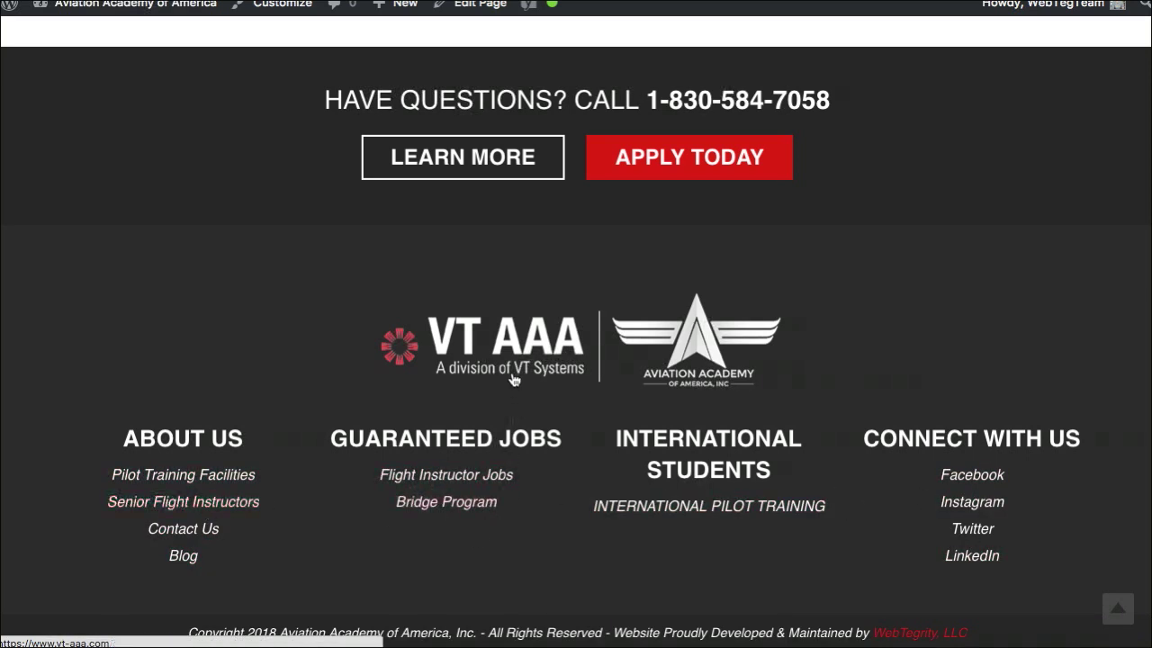
{"action": "scroll", "coordinate": [912, 496], "scroll_direction": "up", "scroll_amount": 5}
{"action": "scroll", "coordinate": [900, 450], "scroll_direction": "up", "scroll_amount": 10}
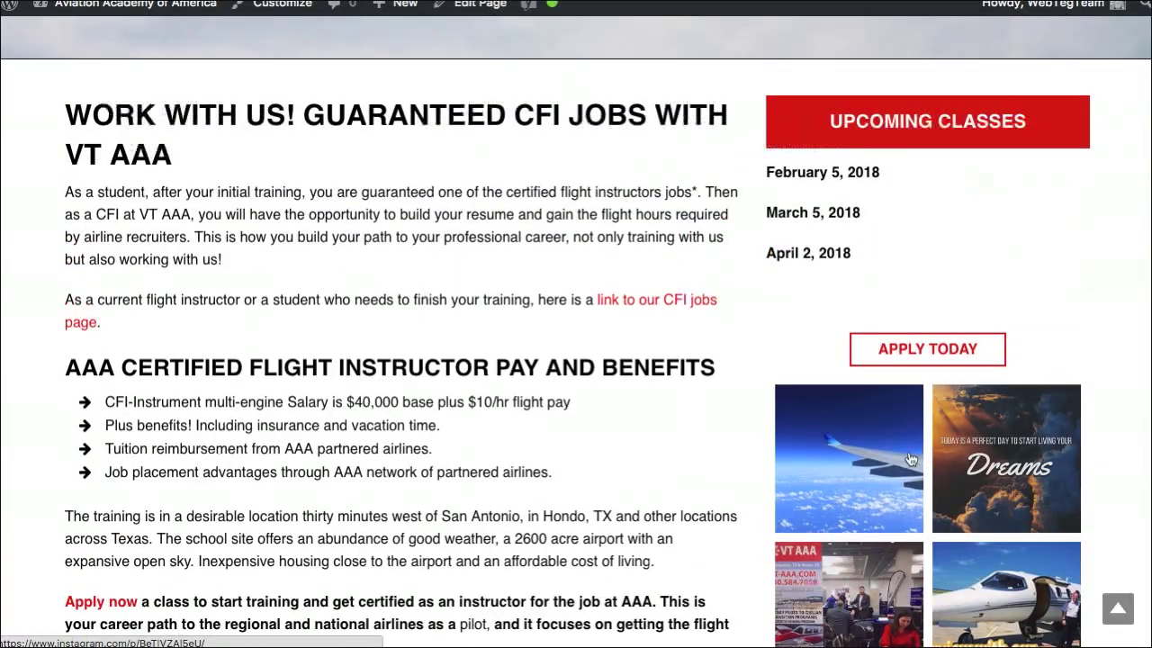
{"action": "scroll", "coordinate": [877, 295], "scroll_direction": "up", "scroll_amount": 5}
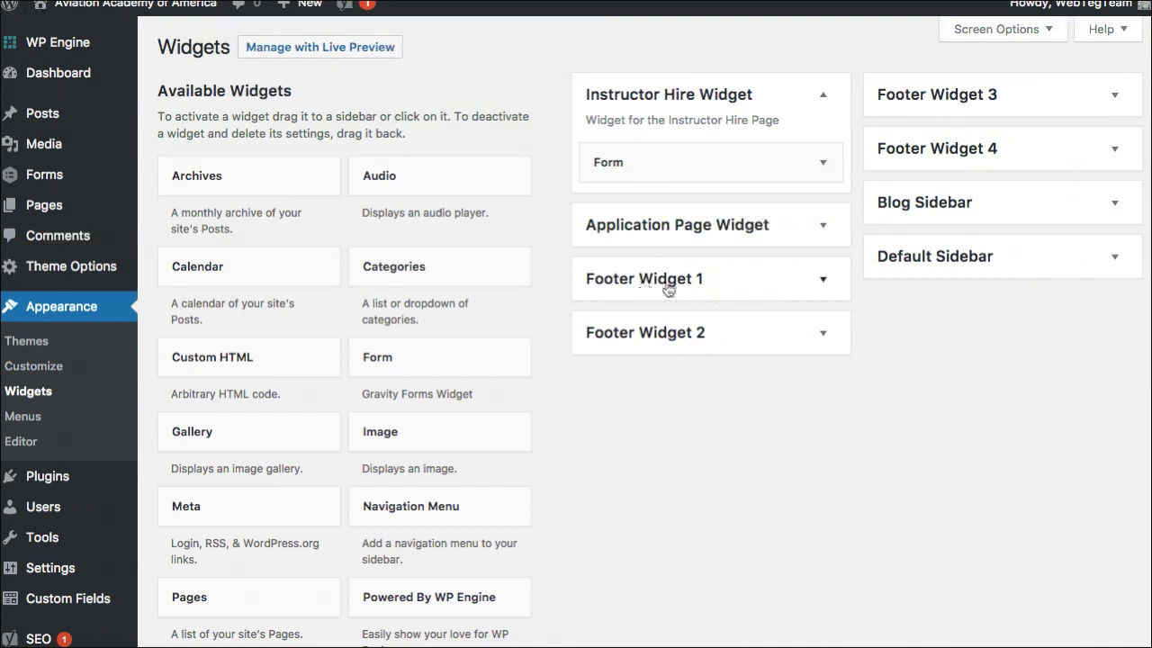
Expand Footer Widgets 2, 3 and 4 and the Connect With Us Social Media Menu widget
{"action": "left_click", "coordinate": [692, 335]}
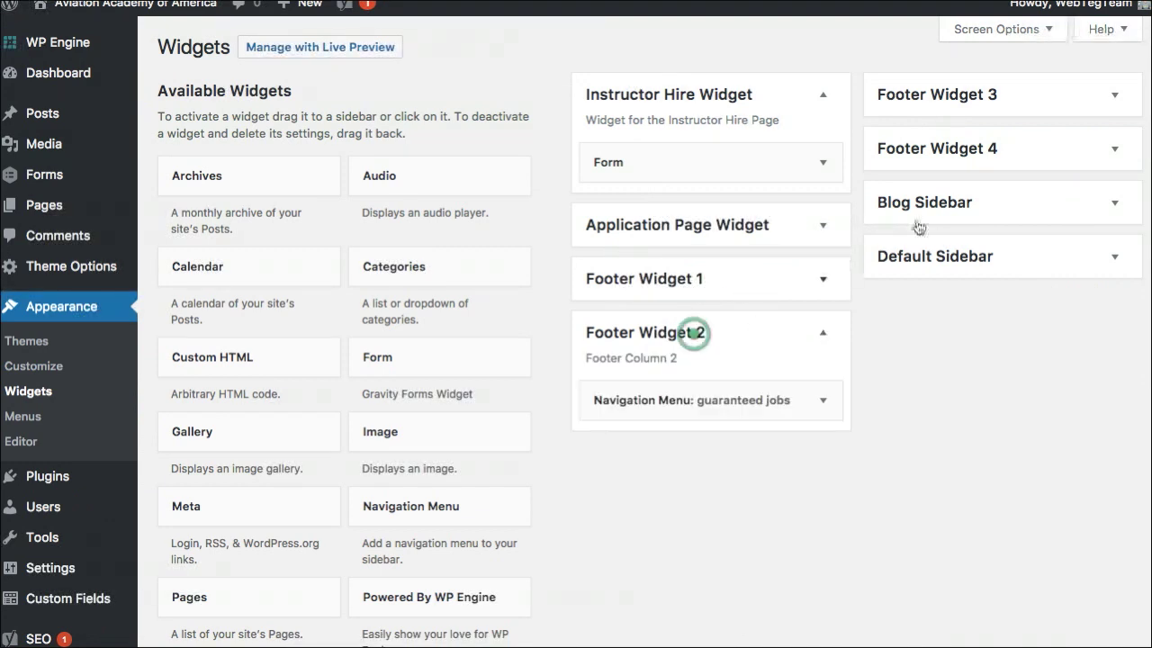
{"action": "left_click", "coordinate": [968, 95]}
{"action": "left_click", "coordinate": [966, 226]}
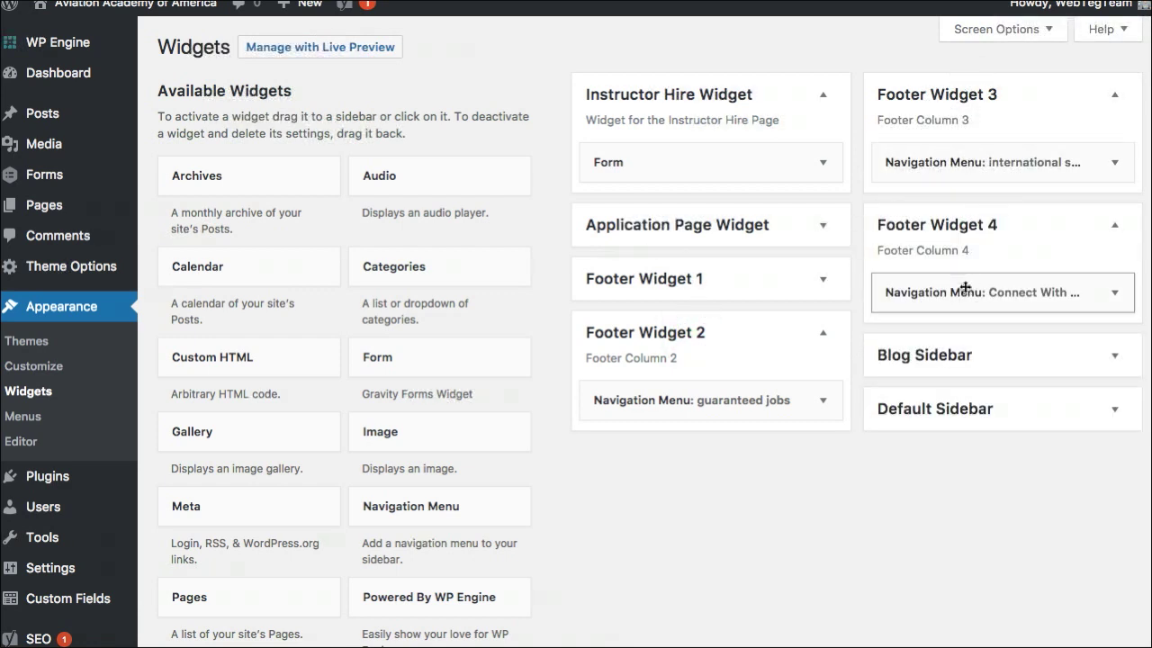
{"action": "left_click", "coordinate": [1116, 293]}
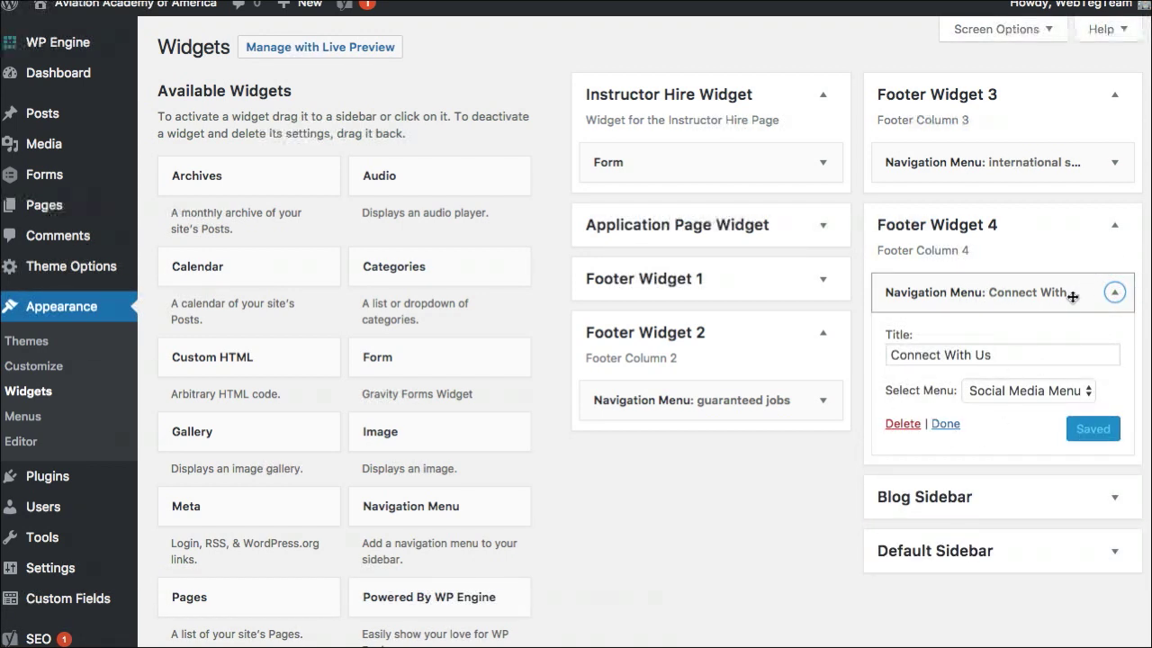
{"action": "left_click", "coordinate": [1117, 294]}
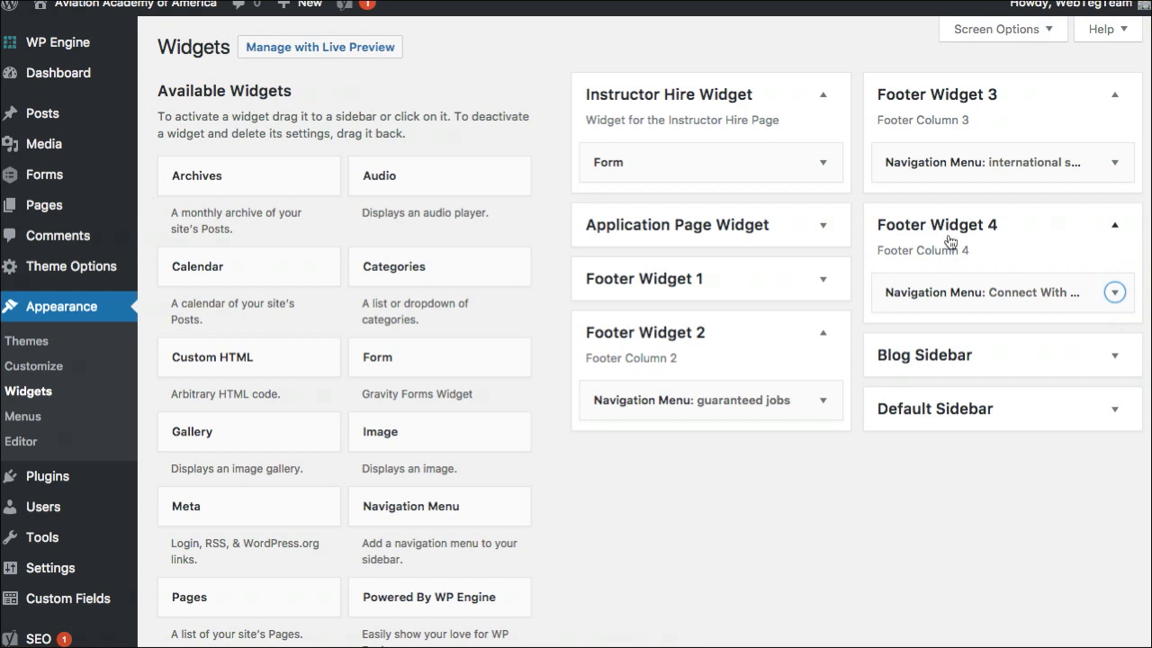
{"action": "left_click", "coordinate": [1114, 292]}
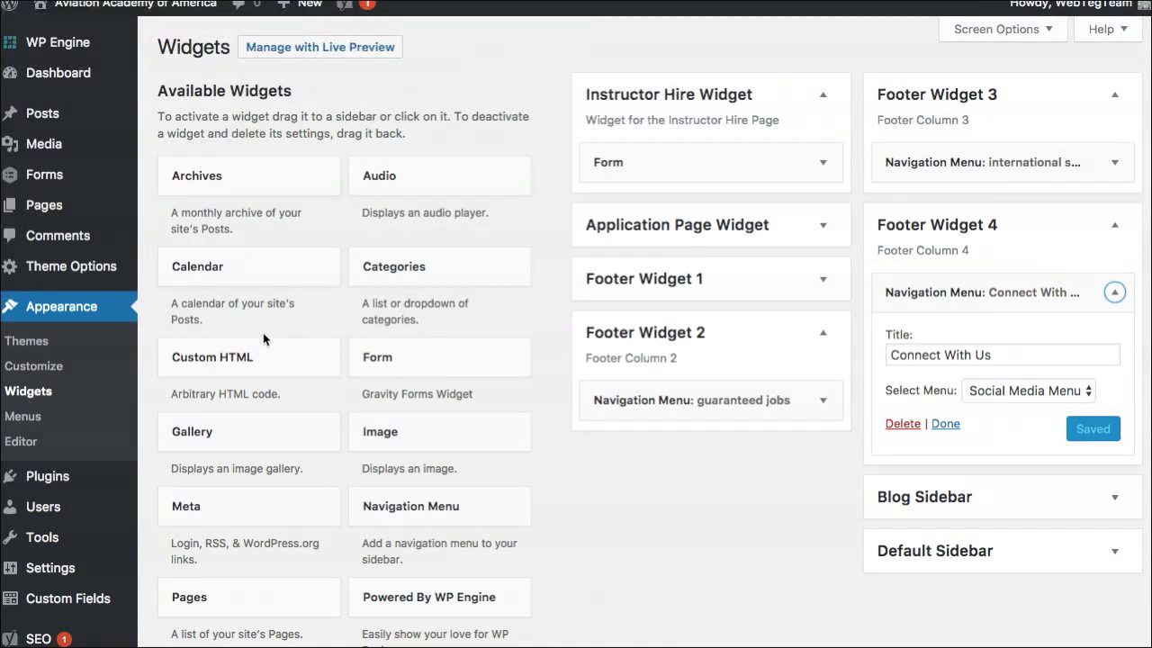
Load Footer Menu 3 in the Menus editor, then pick Footer Menu 1 from the menu list
{"action": "left_click", "coordinate": [32, 419]}
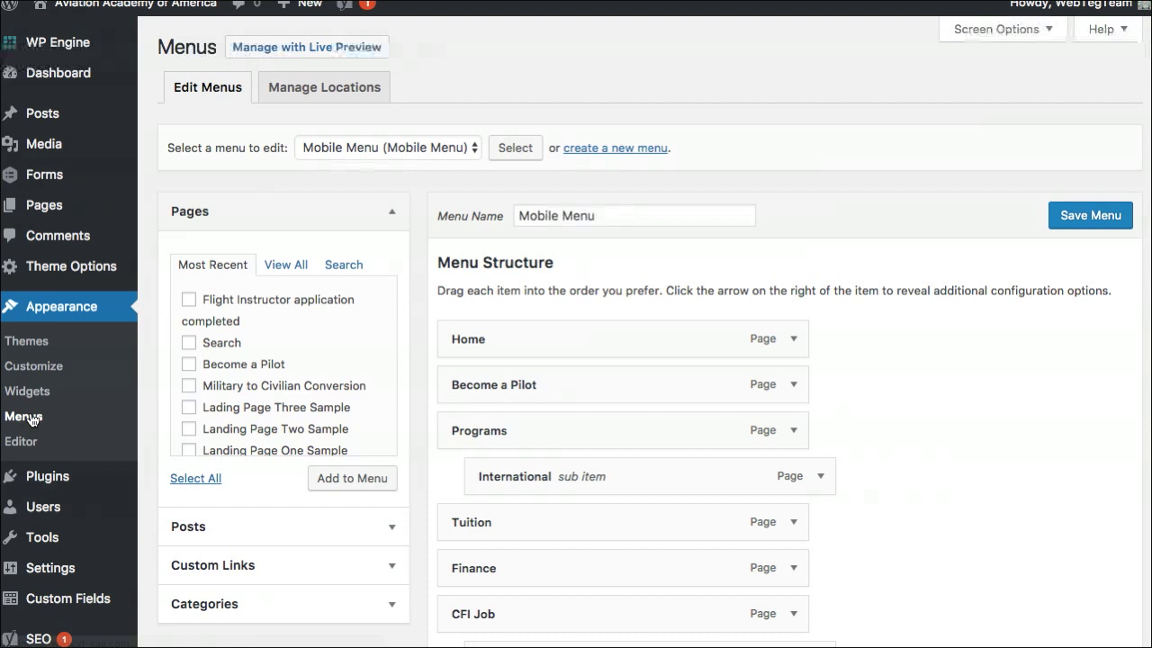
{"action": "left_click", "coordinate": [480, 150]}
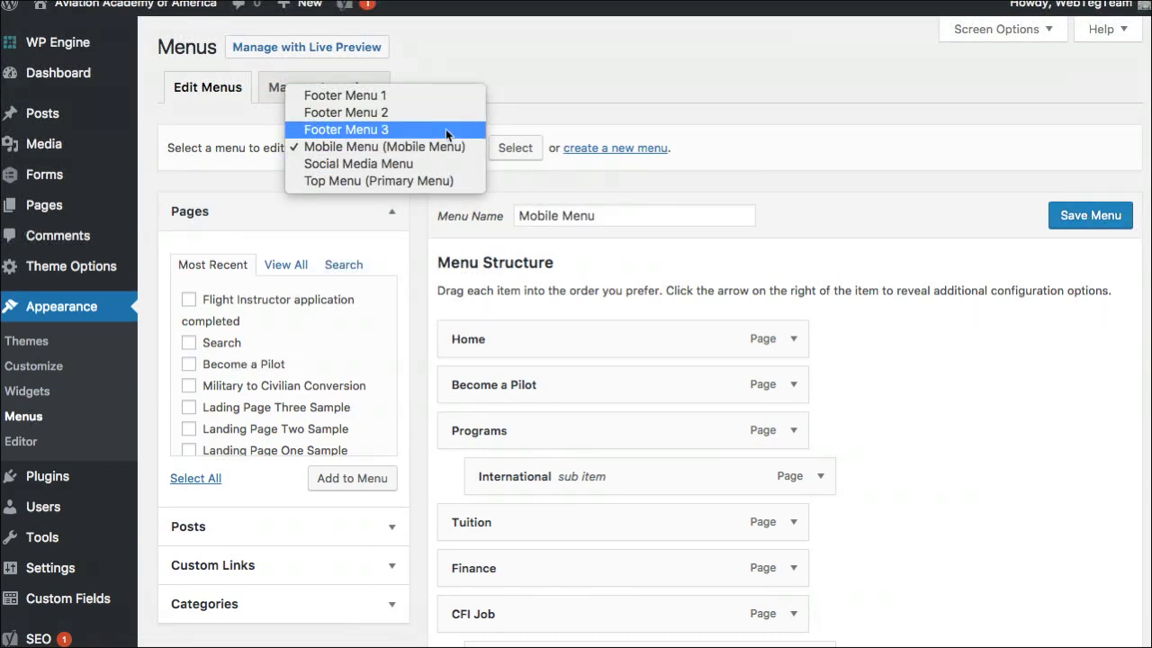
{"action": "left_click", "coordinate": [441, 129]}
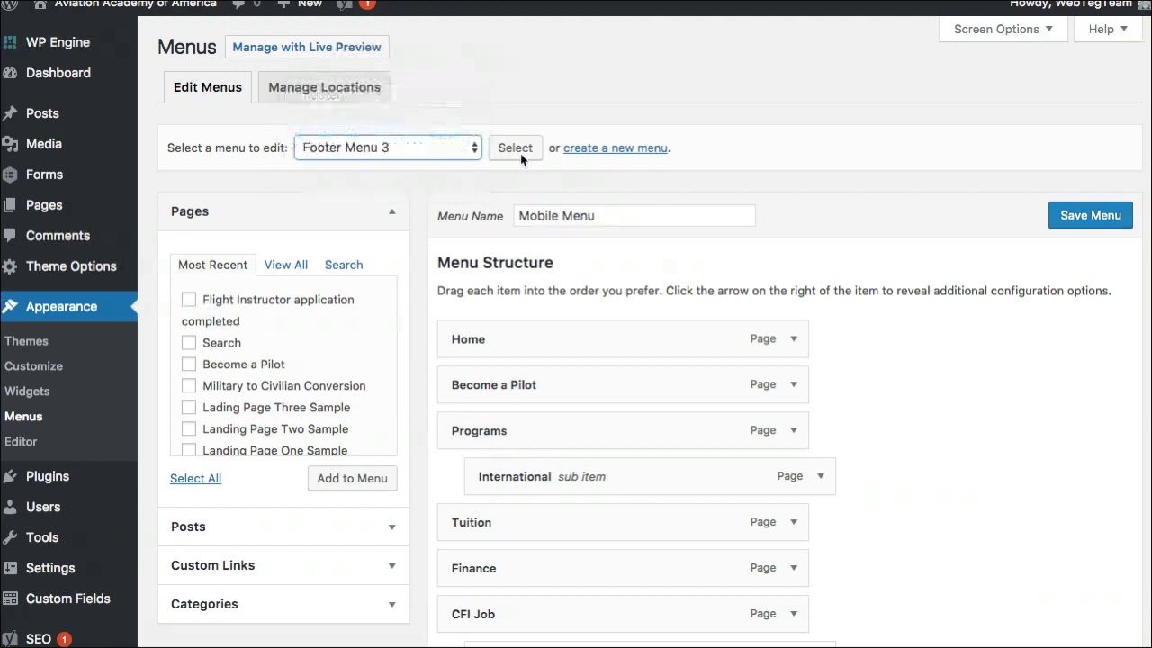
{"action": "left_click", "coordinate": [515, 150]}
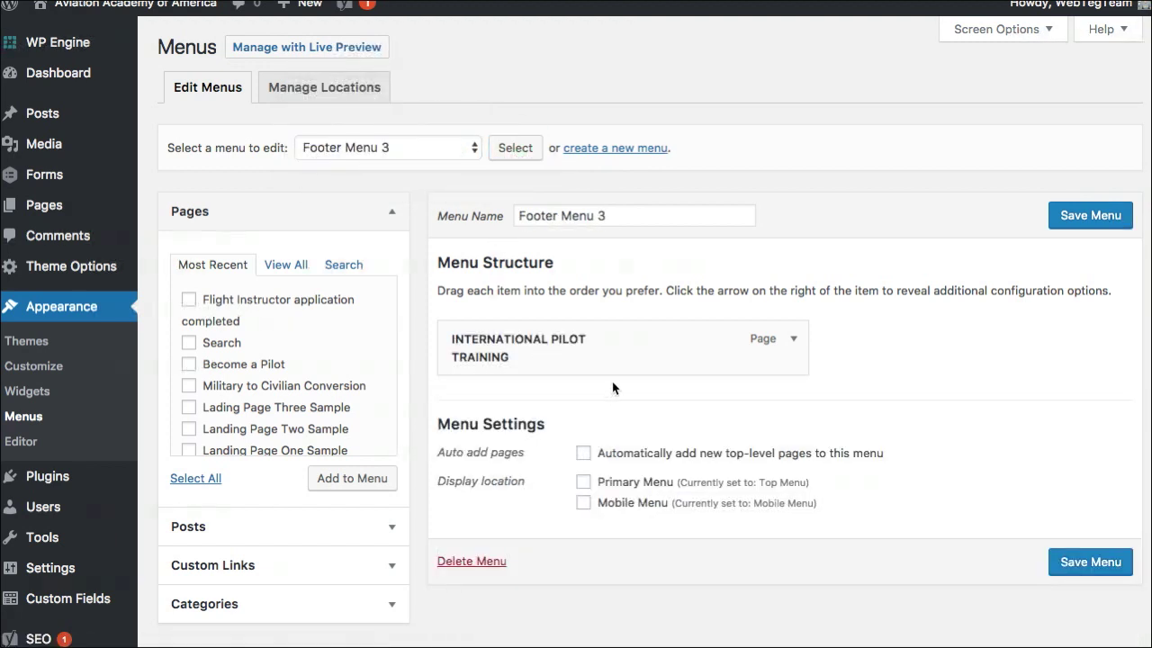
{"action": "left_click", "coordinate": [464, 148]}
{"action": "left_click", "coordinate": [413, 117]}
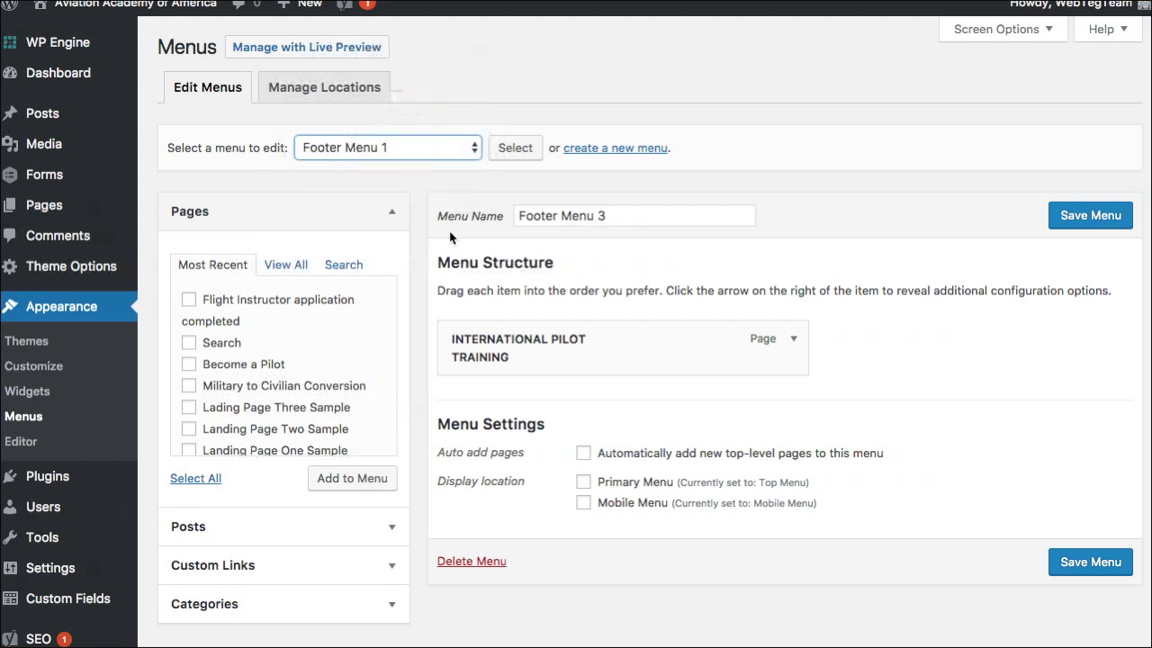
Open Theme Options > Homepage and scroll through the SEO Section blocks
{"action": "left_click", "coordinate": [65, 342]}
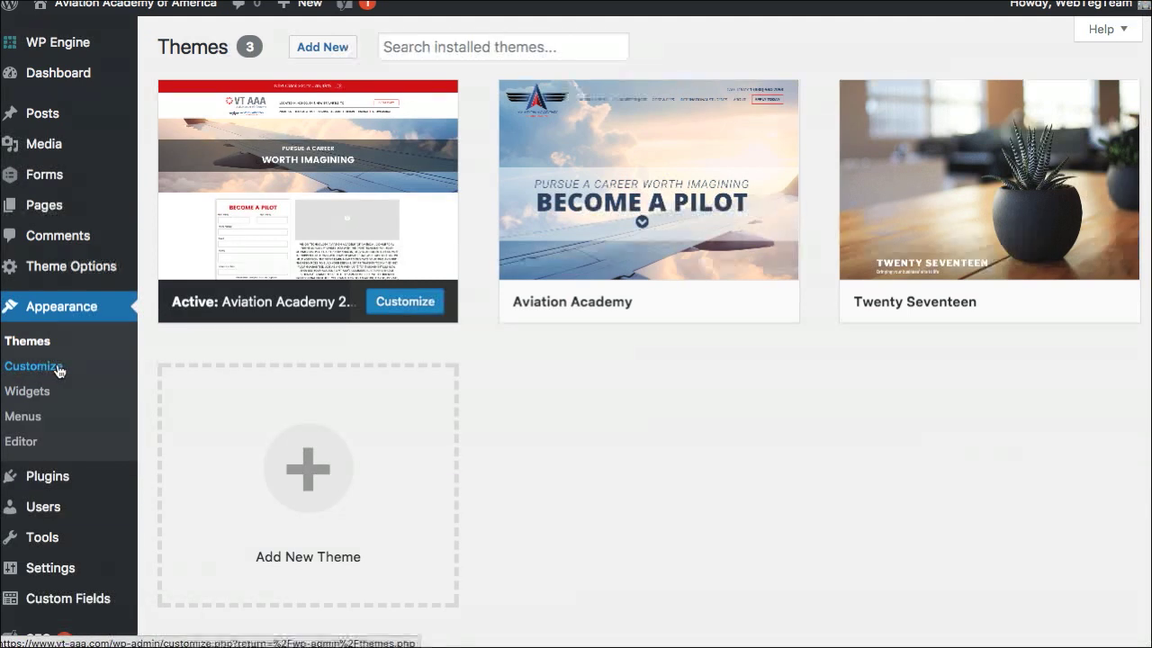
{"action": "mouse_move", "coordinate": [71, 266]}
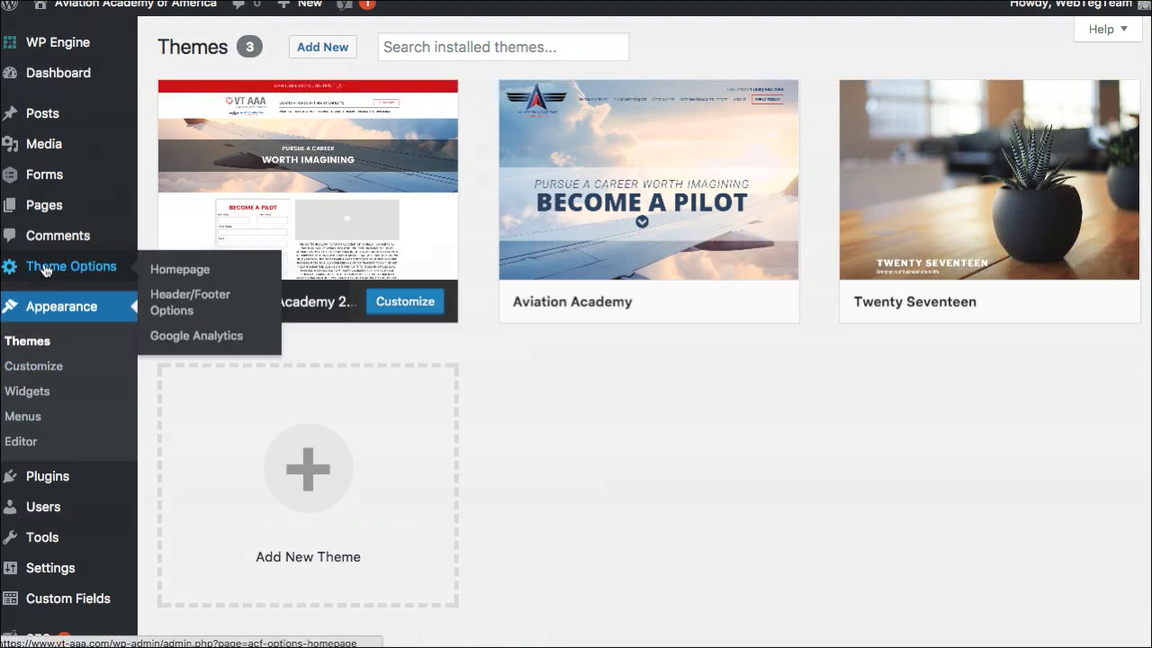
{"action": "left_click", "coordinate": [189, 269]}
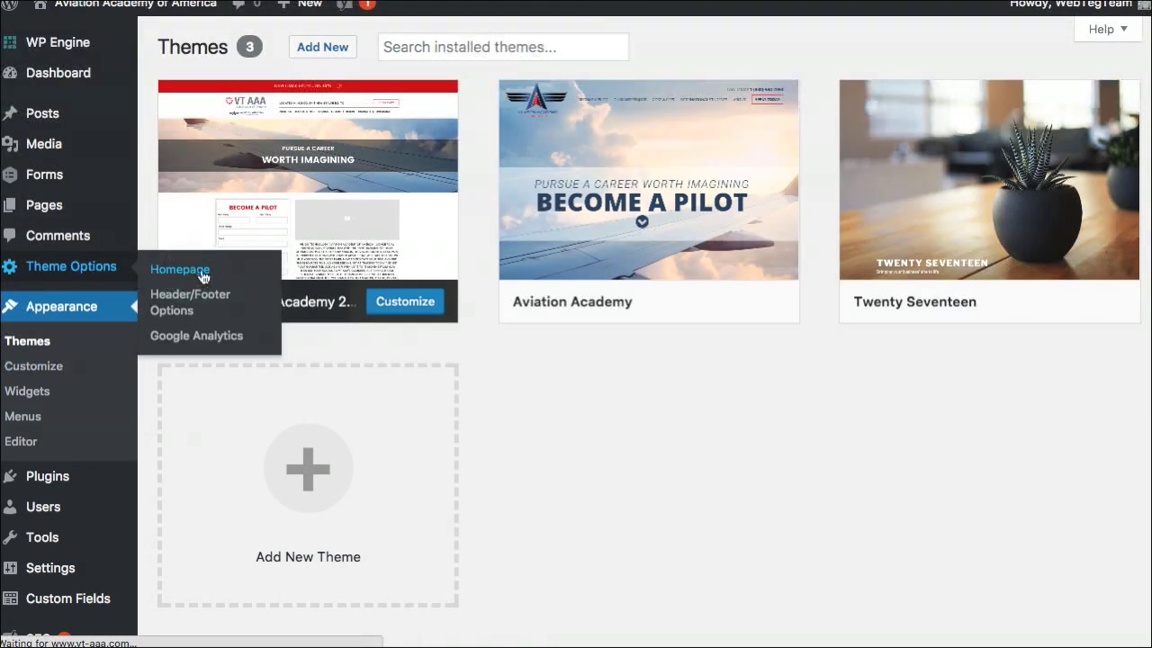
{"action": "scroll", "coordinate": [271, 257], "scroll_direction": "down", "scroll_amount": 4}
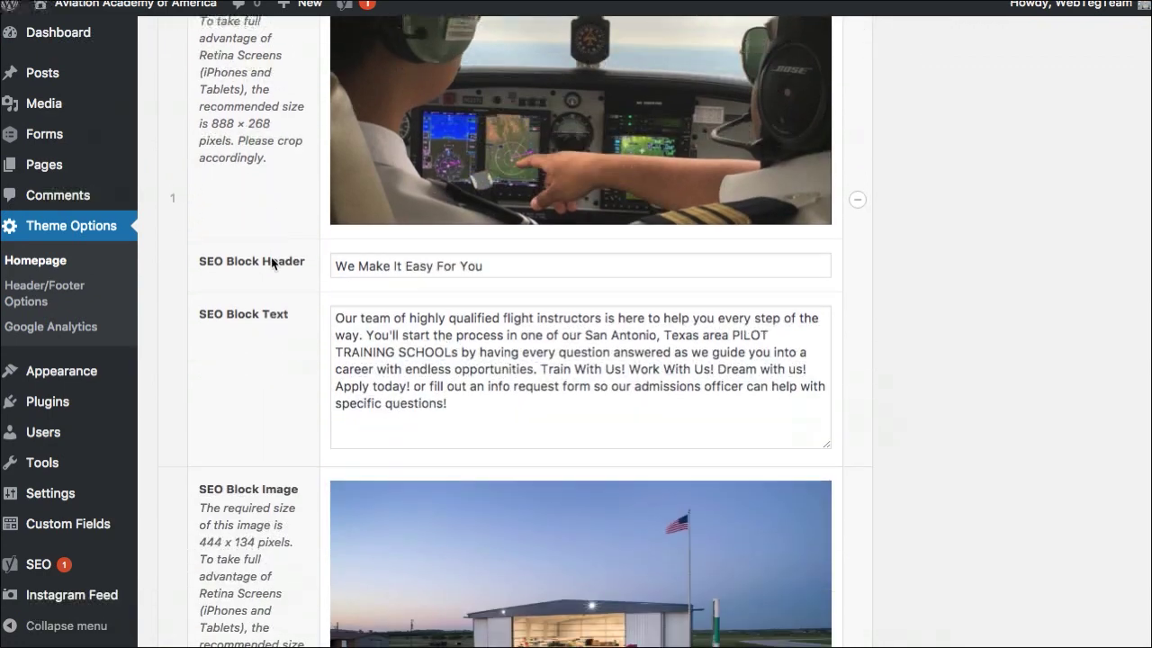
{"action": "scroll", "coordinate": [271, 260], "scroll_direction": "down", "scroll_amount": 4}
{"action": "scroll", "coordinate": [270, 261], "scroll_direction": "down", "scroll_amount": 4}
{"action": "scroll", "coordinate": [271, 262], "scroll_direction": "down", "scroll_amount": 4}
{"action": "scroll", "coordinate": [271, 263], "scroll_direction": "down", "scroll_amount": 1}
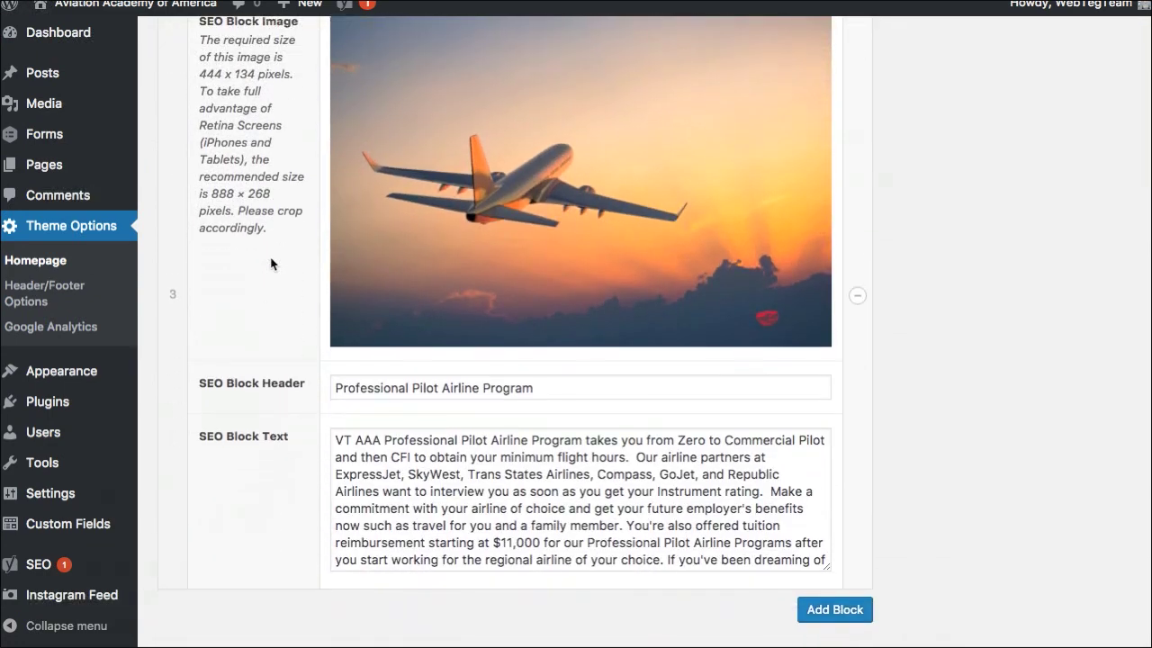
{"action": "scroll", "coordinate": [271, 263], "scroll_direction": "down", "scroll_amount": 1}
{"action": "scroll", "coordinate": [270, 262], "scroll_direction": "up", "scroll_amount": 15}
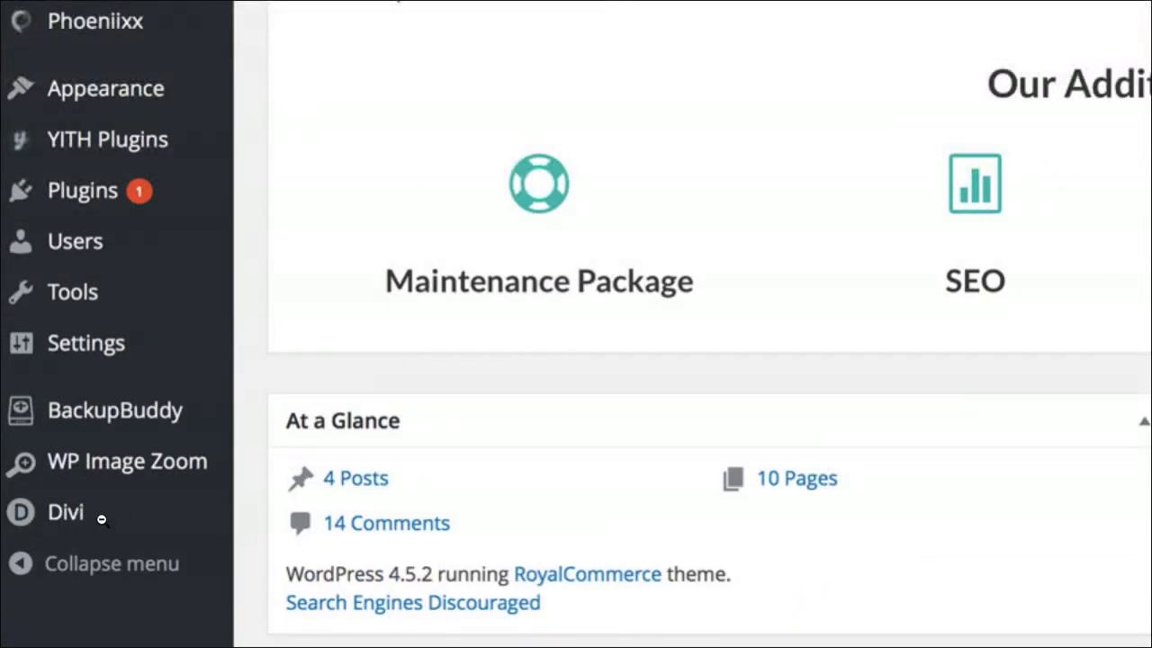
Scroll up through the RoyalCommerce site's Dashboard sidebar and Welcome panel
{"action": "scroll", "coordinate": [177, 501], "scroll_direction": "up", "scroll_amount": 2}
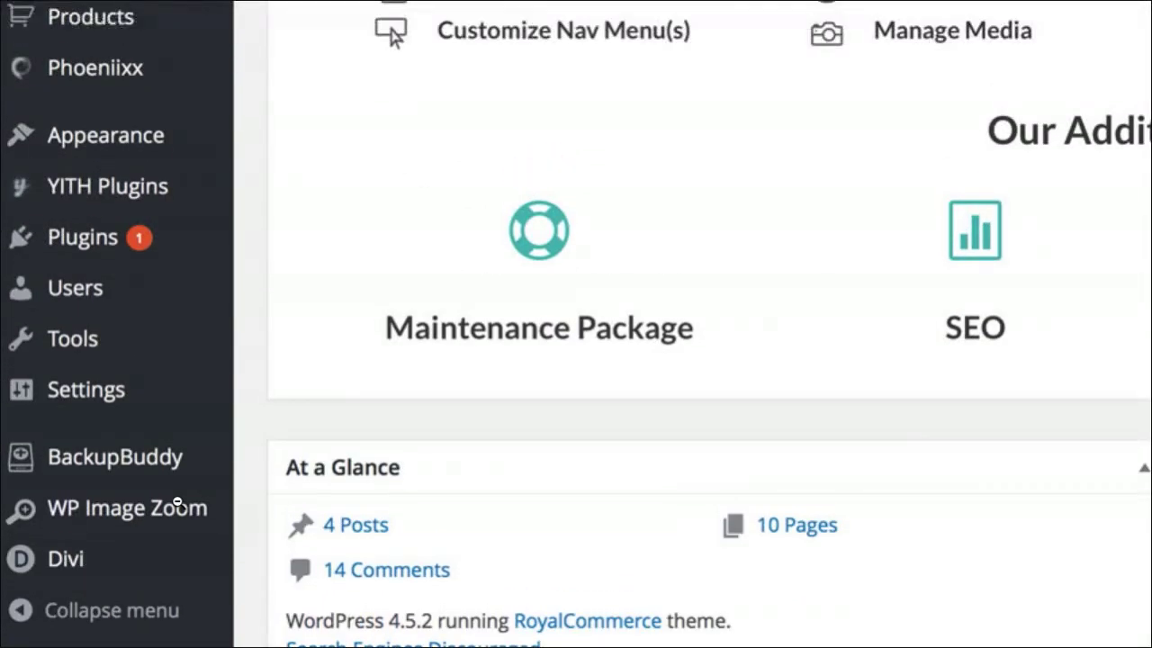
{"action": "scroll", "coordinate": [173, 506], "scroll_direction": "up", "scroll_amount": 2}
{"action": "scroll", "coordinate": [173, 505], "scroll_direction": "up", "scroll_amount": 3}
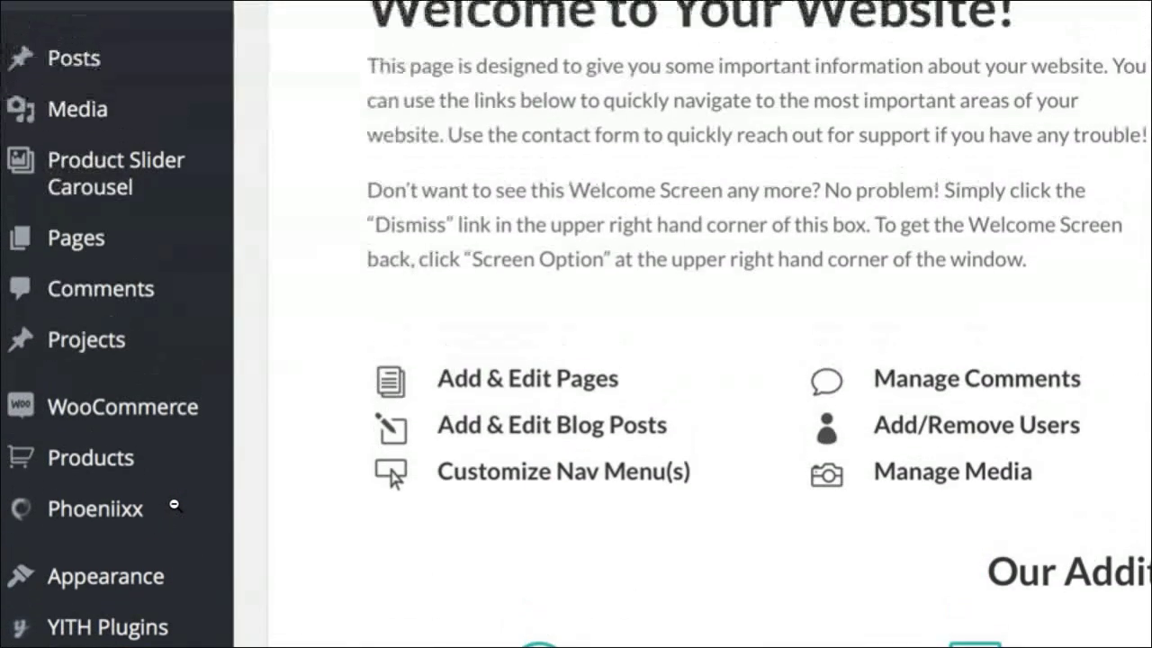
{"action": "scroll", "coordinate": [172, 504], "scroll_direction": "up", "scroll_amount": 3}
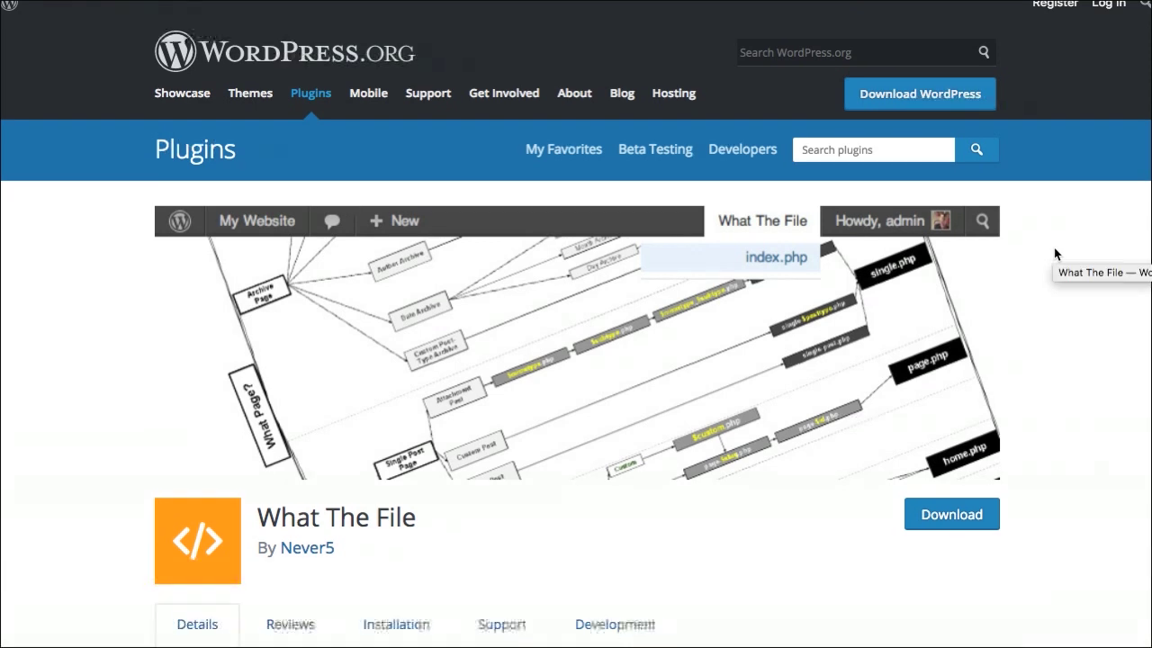
Scroll the What The File plugin page down to its Description section
{"action": "scroll", "coordinate": [1054, 254], "scroll_direction": "down", "scroll_amount": 2}
{"action": "scroll", "coordinate": [1055, 255], "scroll_direction": "down", "scroll_amount": 1}
{"action": "scroll", "coordinate": [1054, 254], "scroll_direction": "down", "scroll_amount": 2}
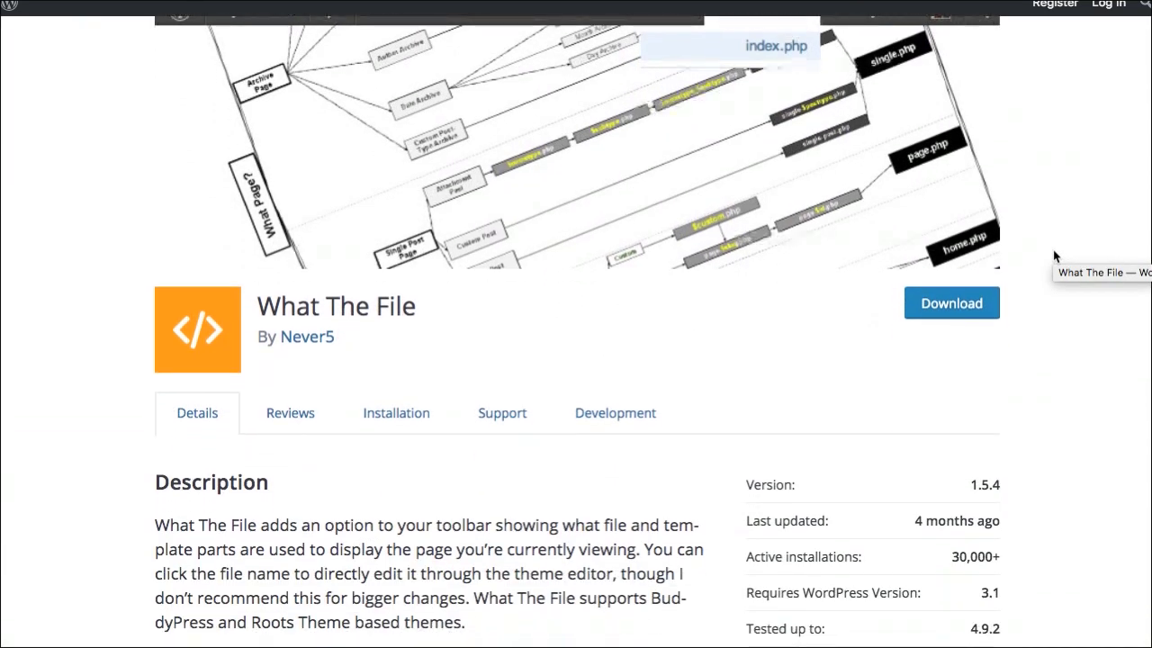